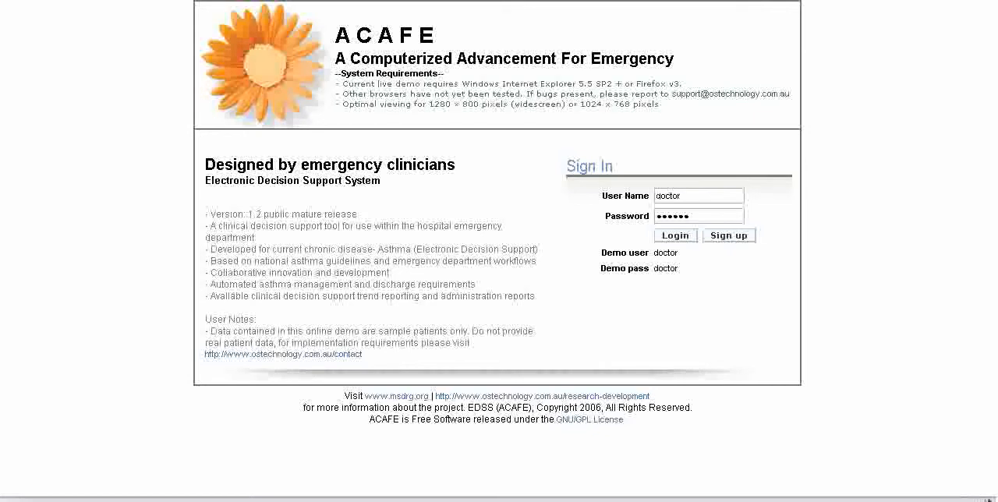
Sign in with the prefilled credentials and start a new patient record.
key("Return")
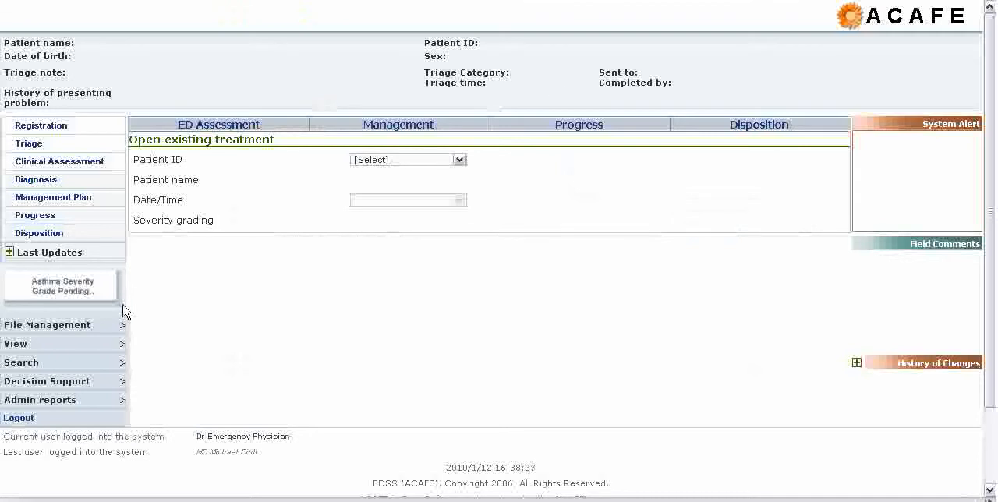
mouse_move(103, 331)
mouse_move(149, 330)
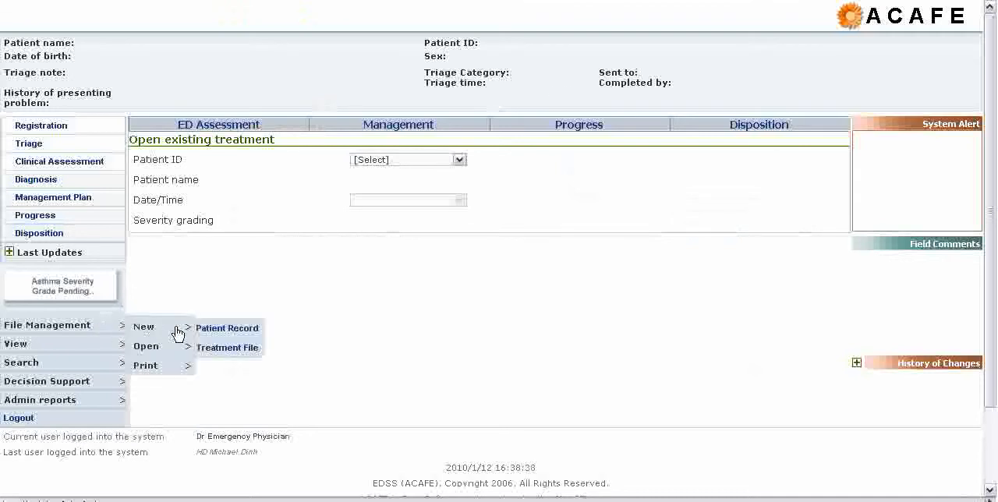
left_click(211, 331)
Enter the patient's first and last name in the registration details.
left_click(268, 156)
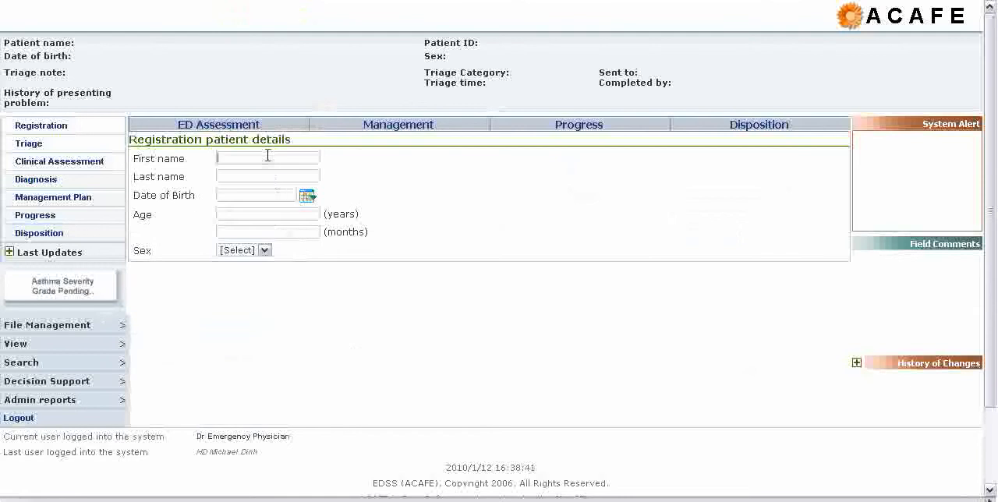
type("Patient")
key("Tab")
type("Sample 4")
Pick the patient's date of birth from the calendar and set the sex to Male.
left_click(311, 199)
left_click(438, 207)
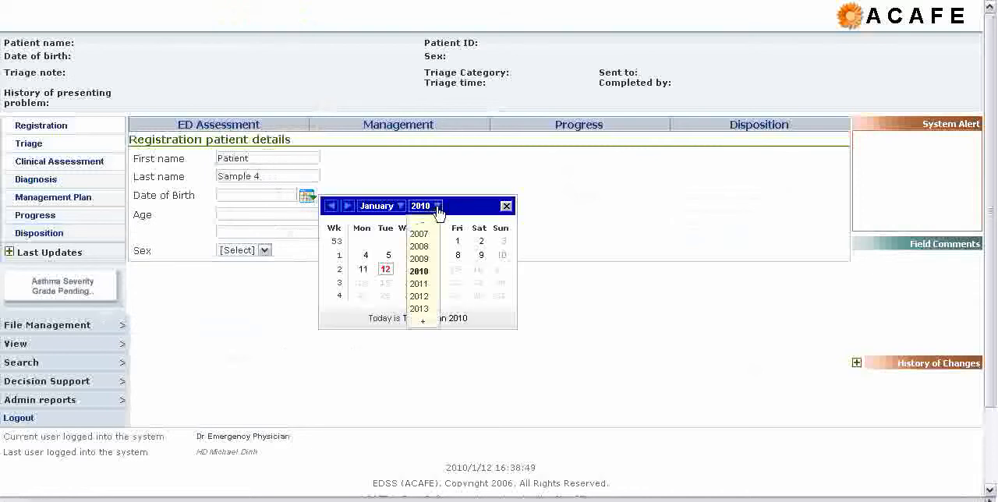
left_click(425, 225)
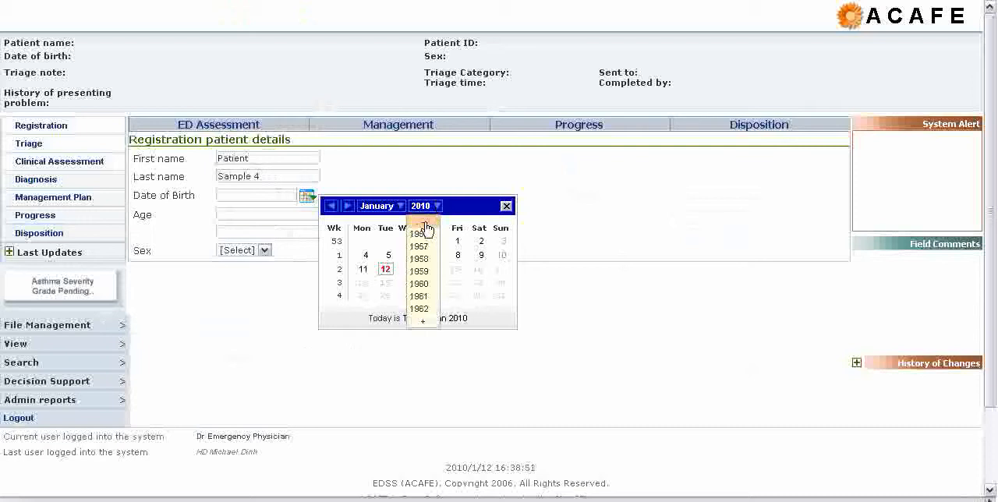
left_click(428, 245)
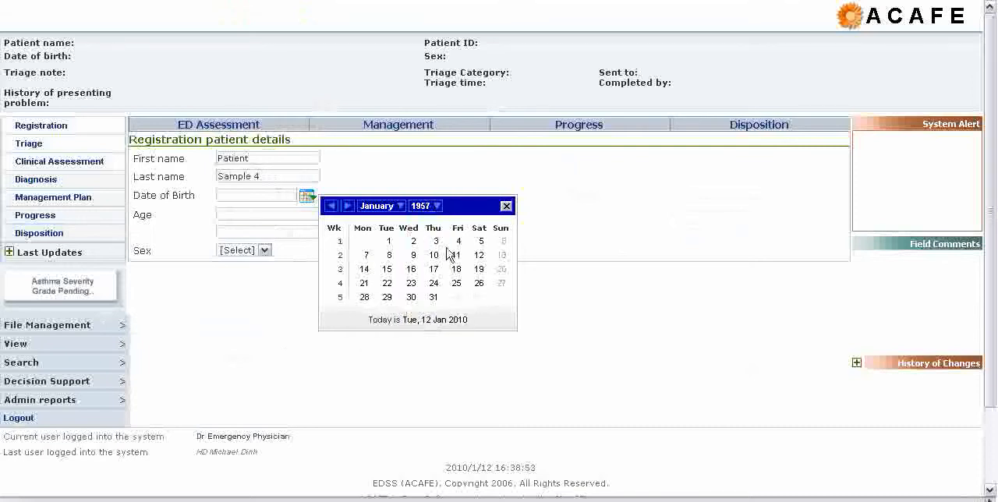
left_click(413, 255)
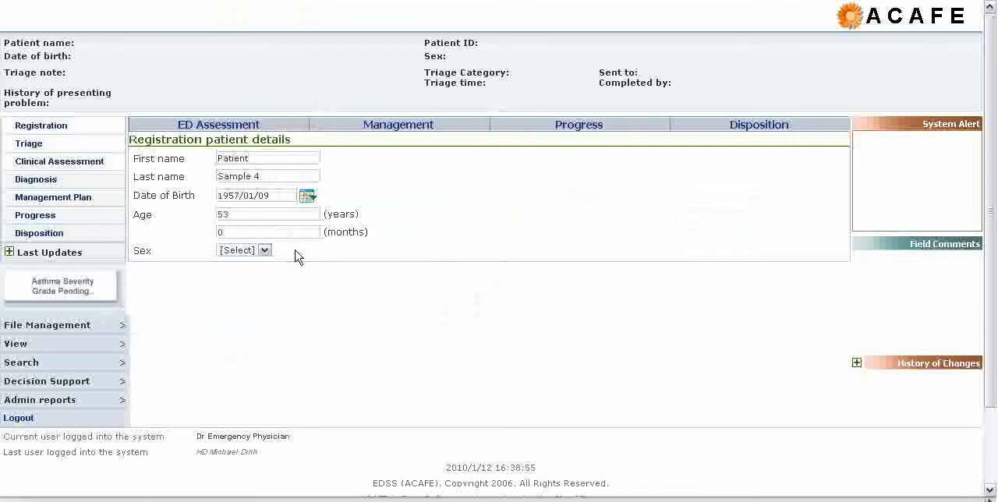
left_click(265, 250)
left_click(252, 273)
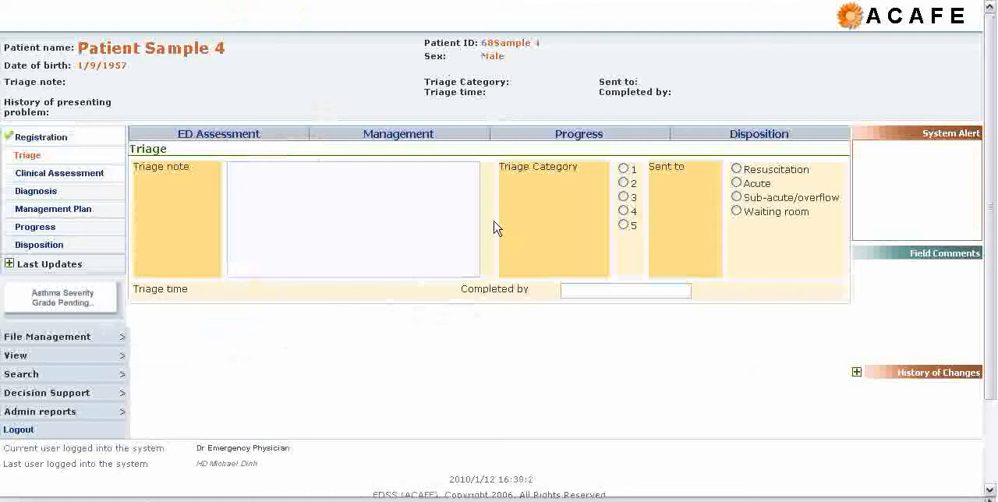
Fill in the triage form with the note SOB, triage category 3 and Acute as the area the patient is sent to.
left_click(392, 221)
type("SOB")
left_click(627, 198)
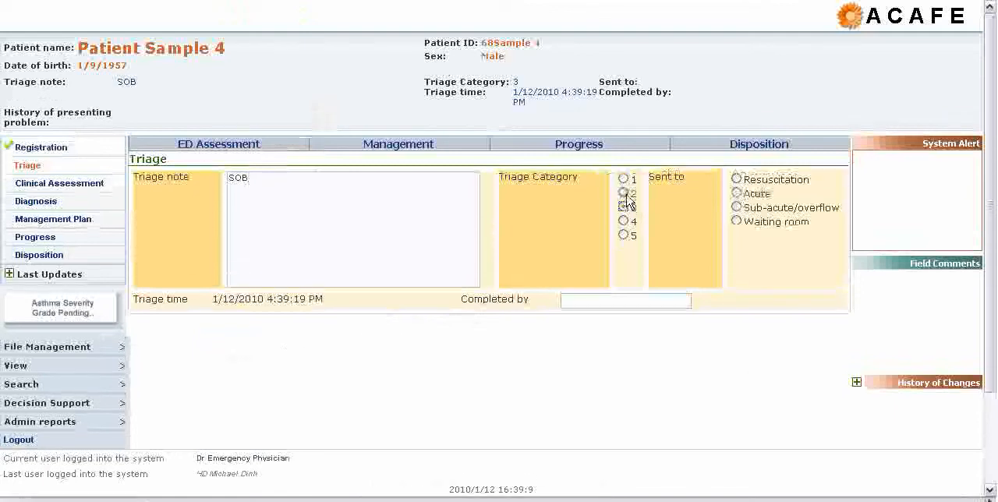
left_click(737, 193)
Enter the triage nurse's name as the person who completed the triage.
left_click(593, 301)
type("Sample N")
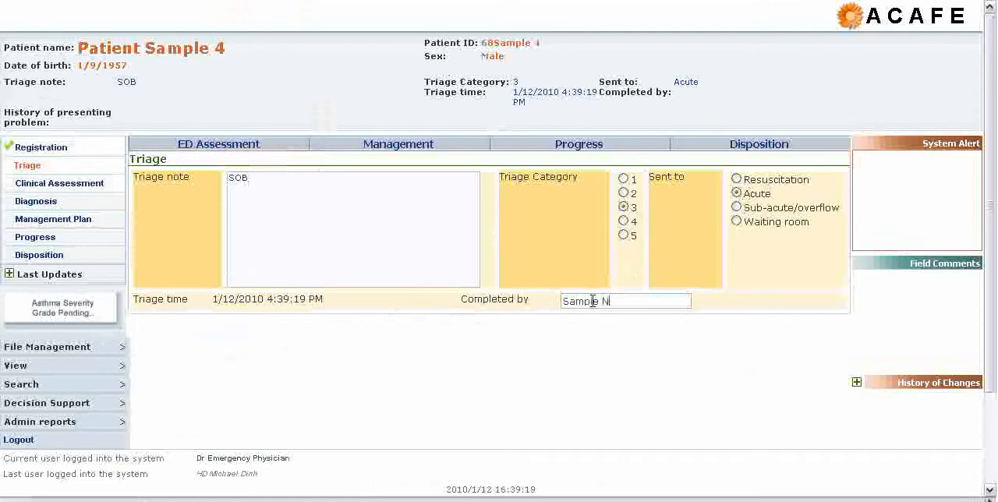
type("urse RK")
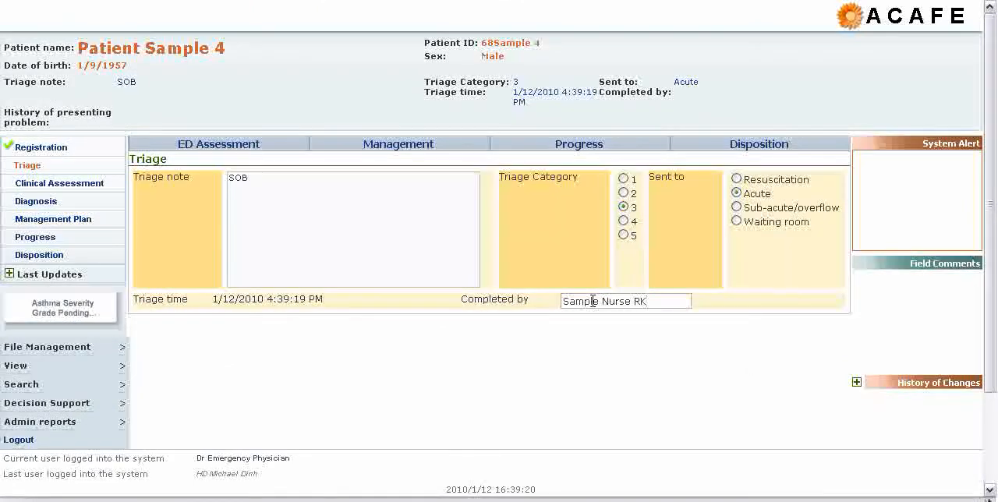
key("Tab")
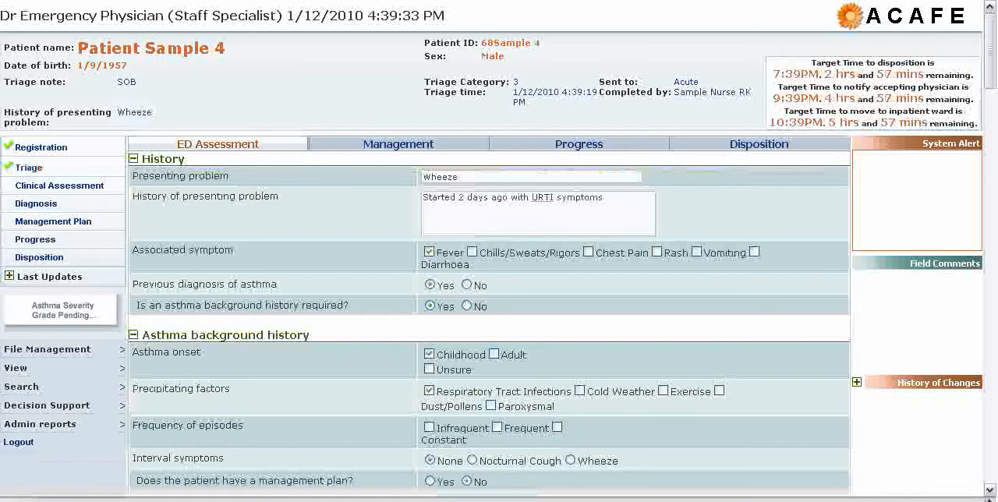
Add the Ventolin salbutamol metered dose inhaler, 2 puffs inhaled stat for one dose, to the patient's background medication.
scroll(891, 93, "down", 10)
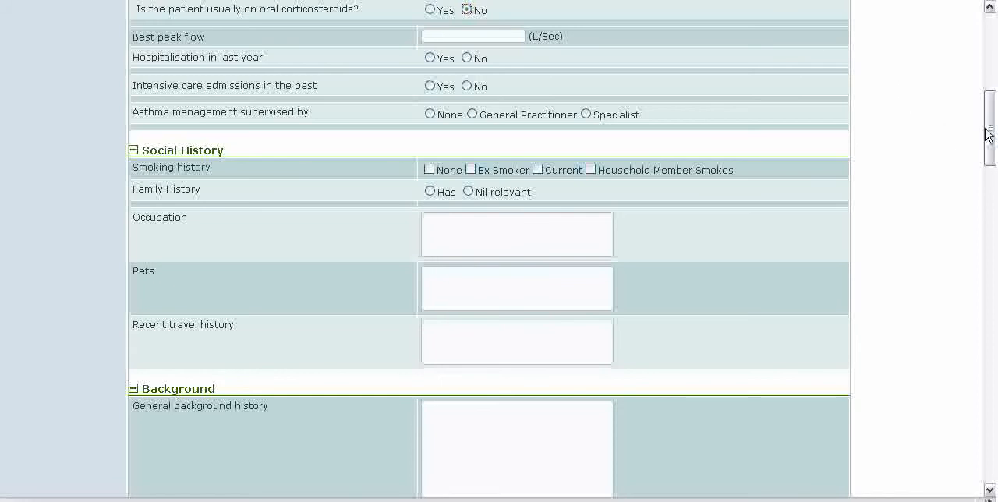
left_click_drag(989, 128, 994, 207)
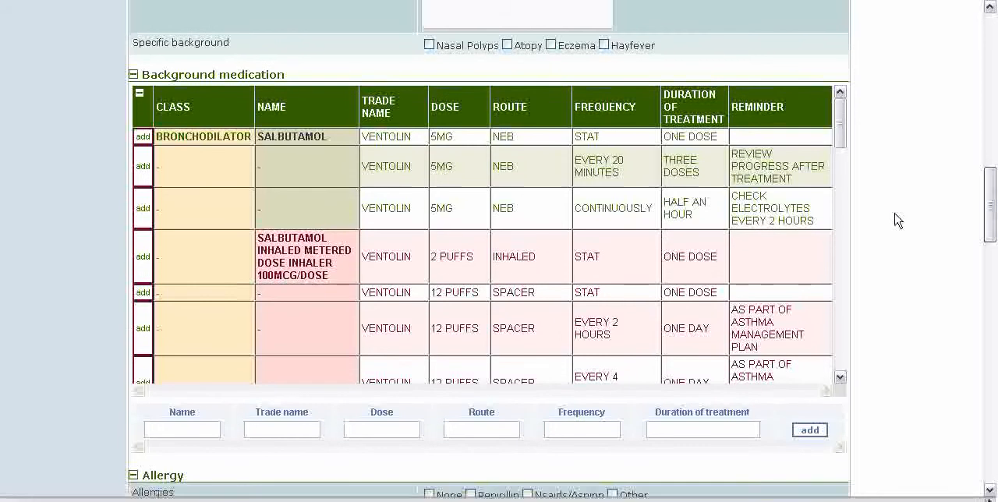
left_click(143, 258)
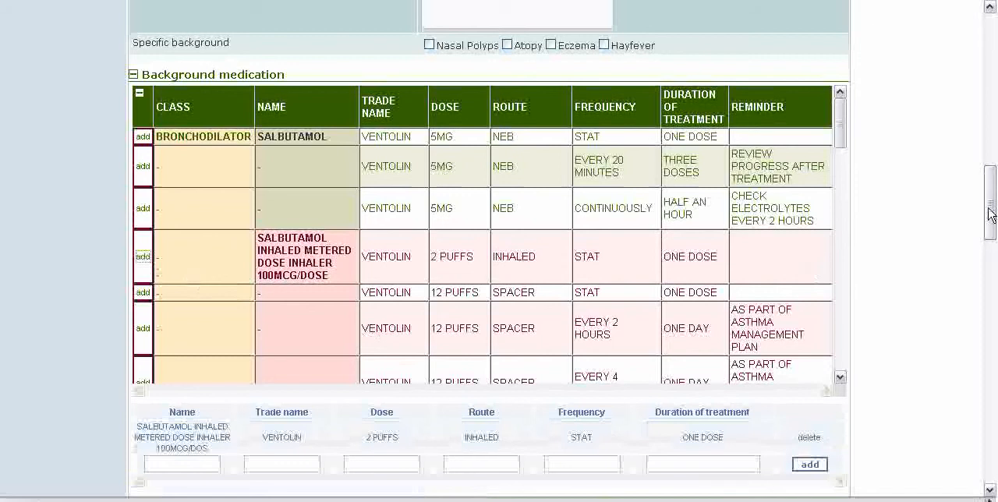
In the asthma severity grading table, mark the mild values: infrequent episodes, no intensive care admissions and no cyanosis.
left_click_drag(992, 215, 994, 437)
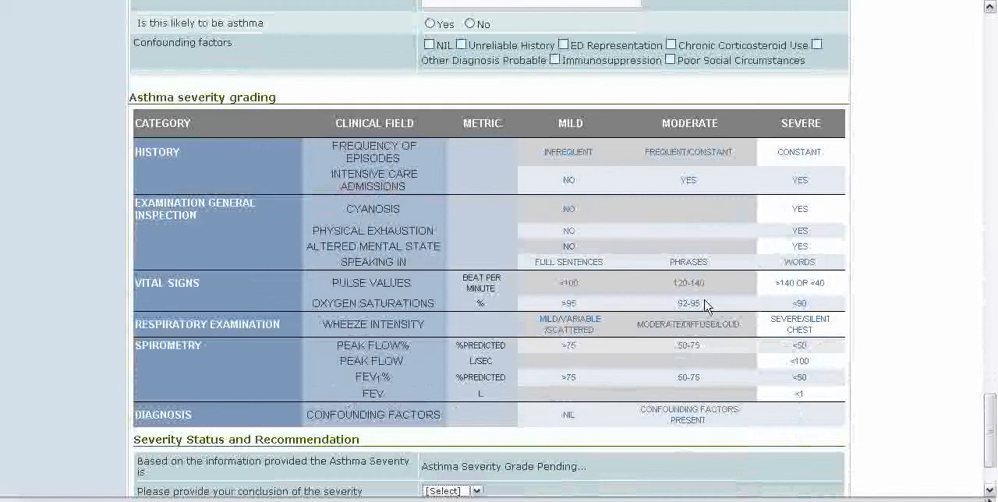
left_click(572, 157)
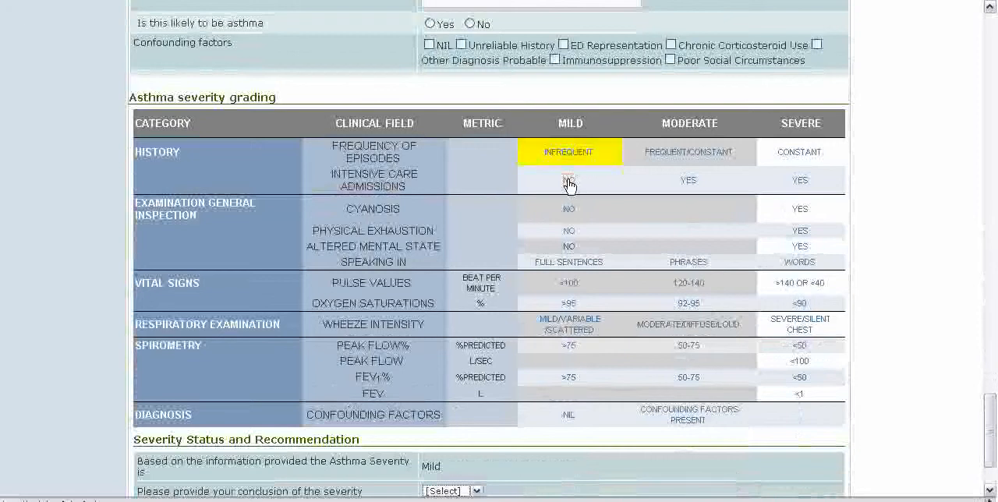
left_click(569, 180)
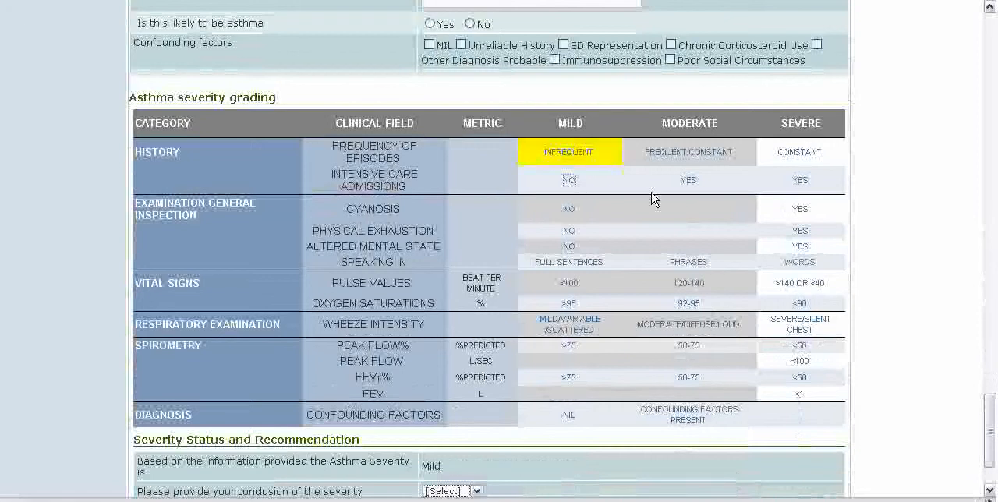
left_click(567, 213)
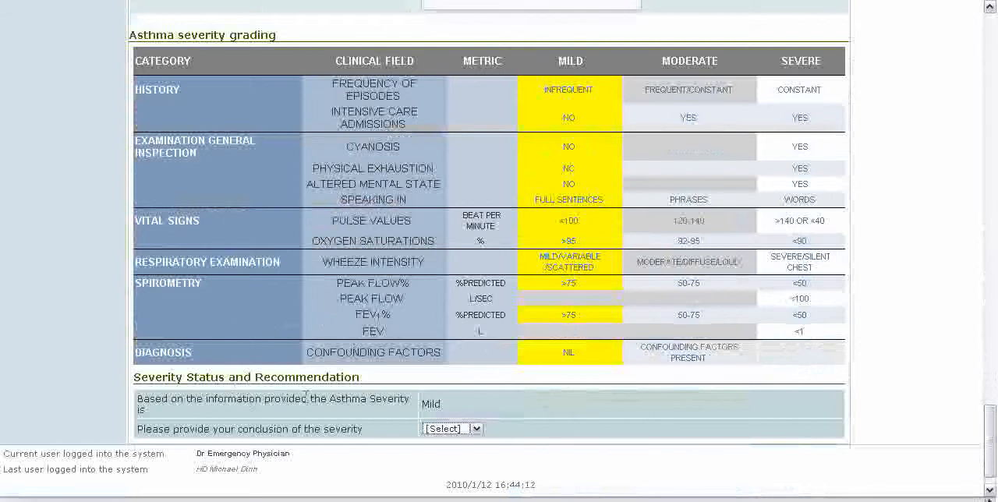
Set the clinician's conclusion of the asthma severity to Mild.
double_click(434, 404)
left_click(474, 418)
left_click(477, 430)
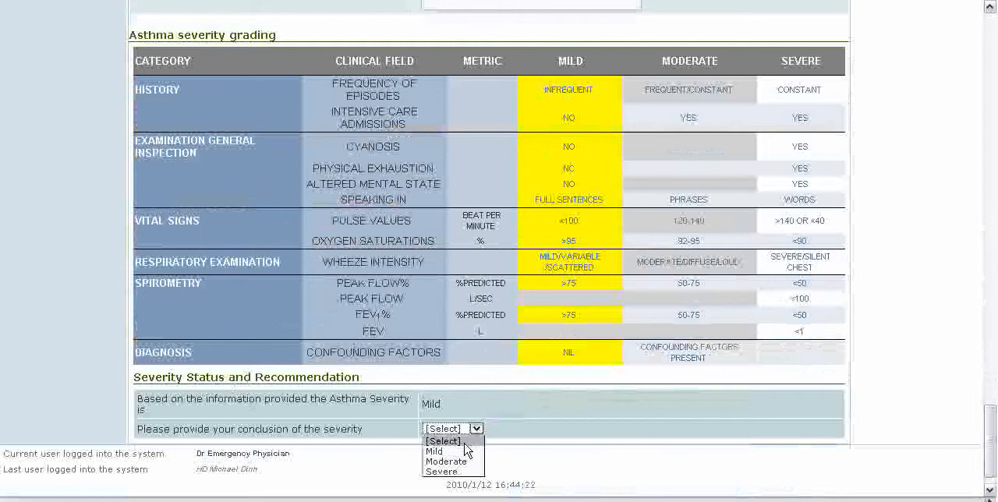
left_click(468, 453)
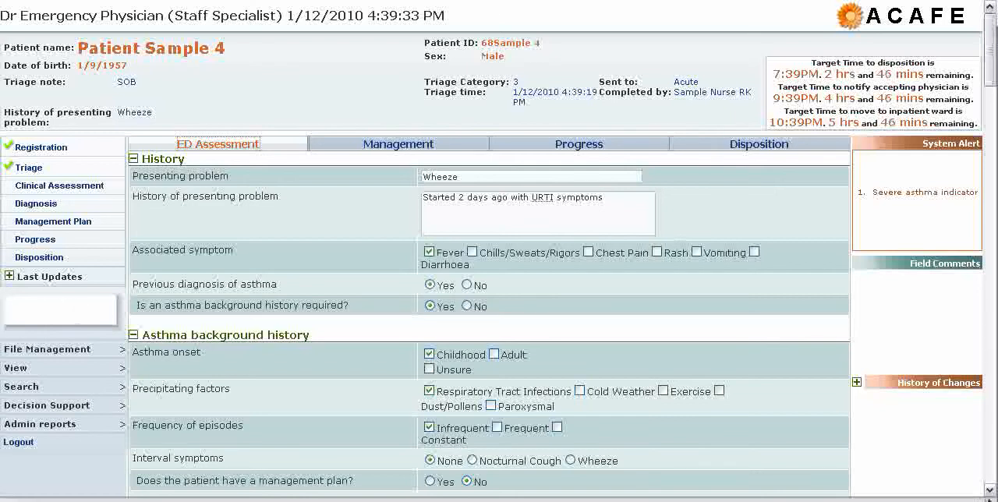
Add nebulised salbutamol, no investigations needed, routine observation and discharge from the suggested management plan to the patient's orders.
left_click(419, 146)
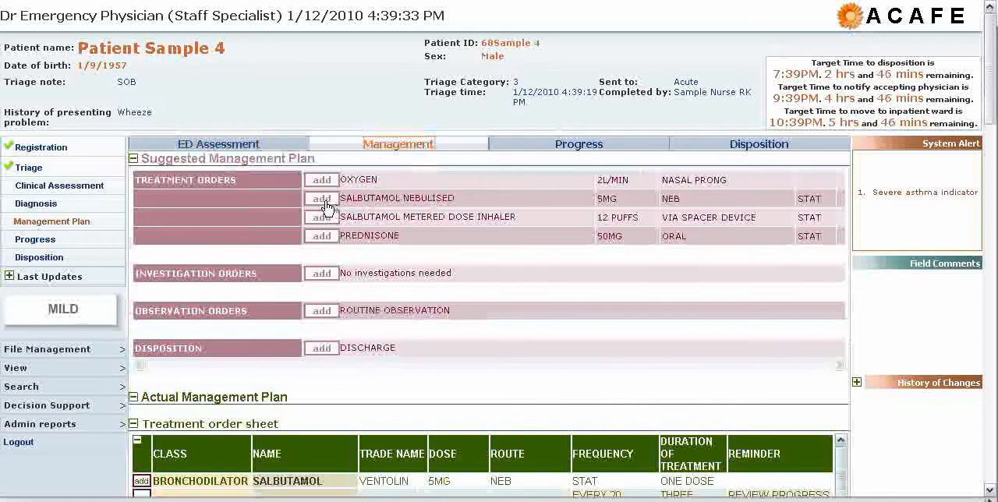
left_click(330, 277)
left_click(328, 313)
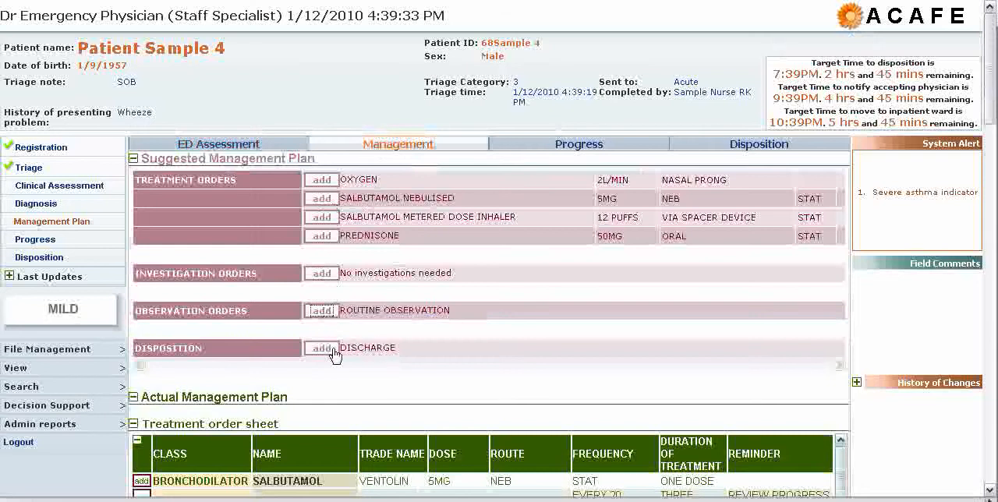
left_click(327, 356)
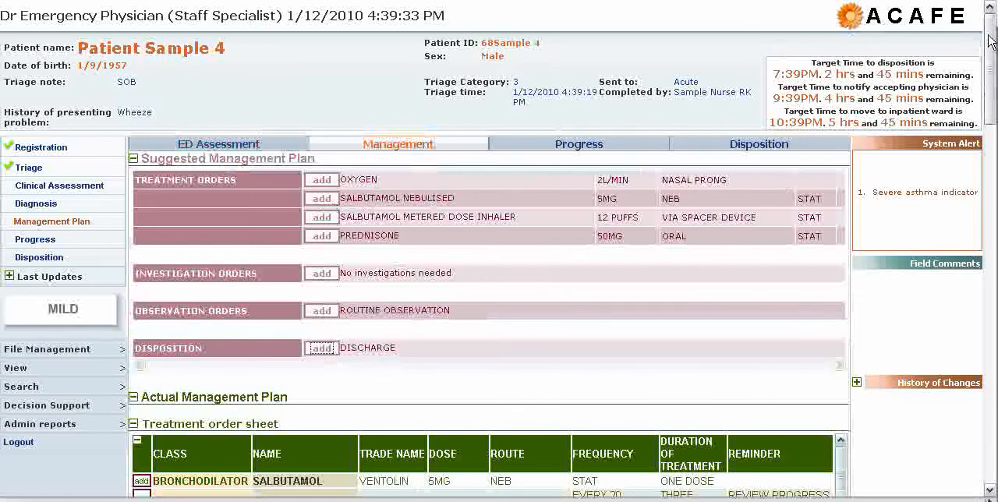
Add salbutamol 5MG NEB every 20 minutes for three doses from the treatment order sheet to the medication orders.
left_click_drag(991, 40, 994, 144)
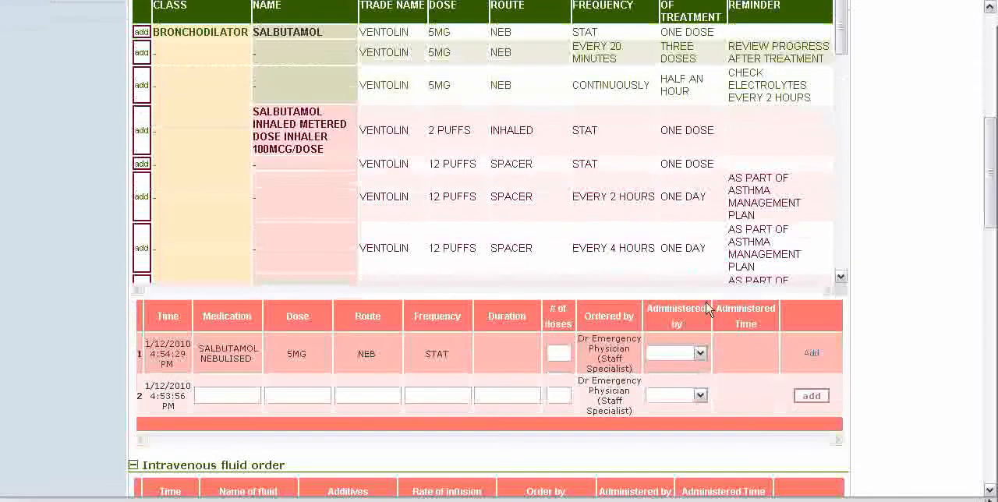
left_click(700, 353)
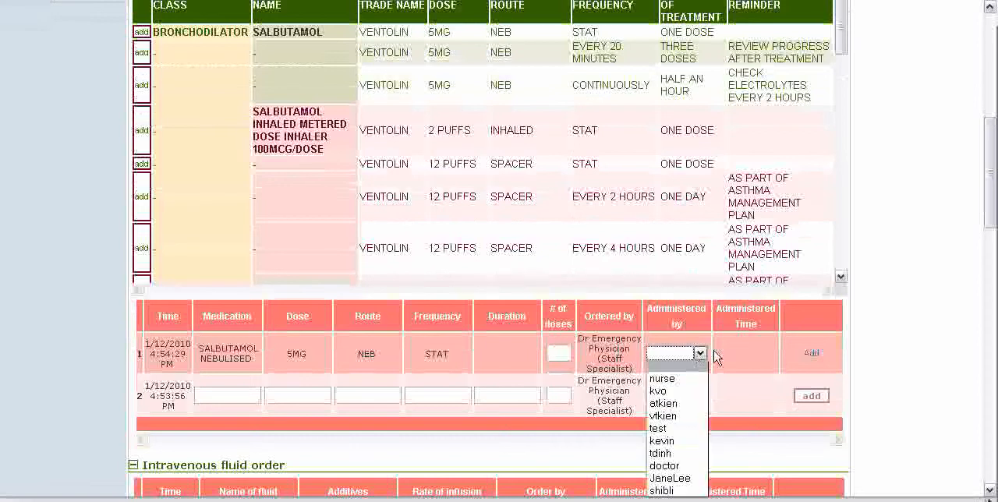
left_click(722, 357)
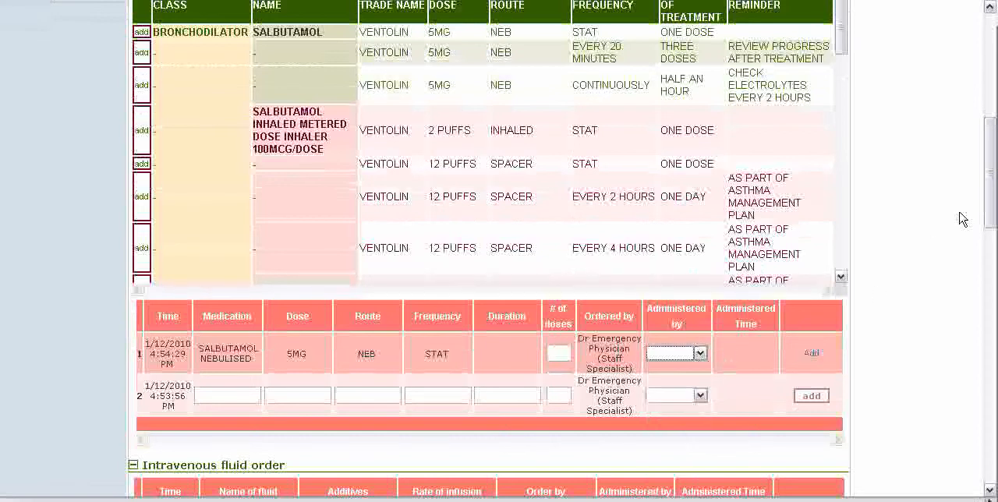
mouse_move(983, 207)
left_mouse_down()
mouse_move(991, 220)
mouse_move(989, 211)
left_mouse_up()
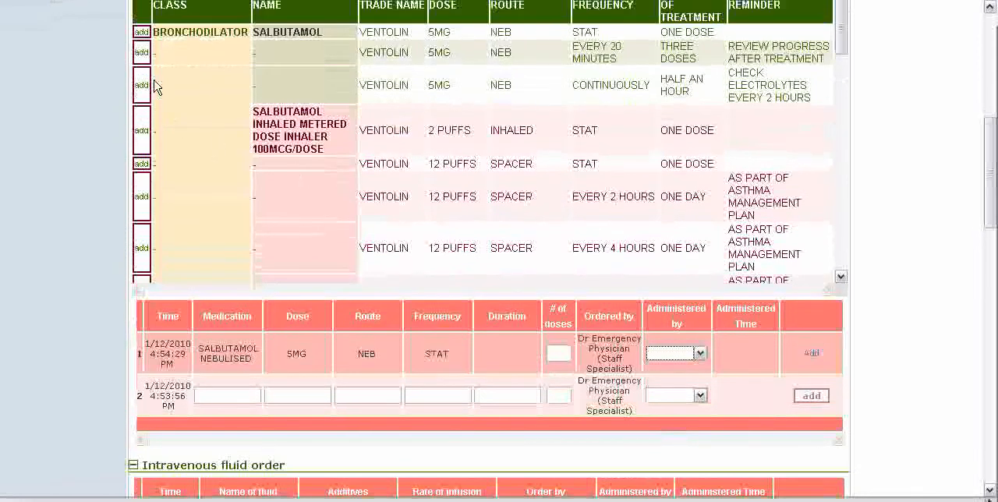
left_click(141, 52)
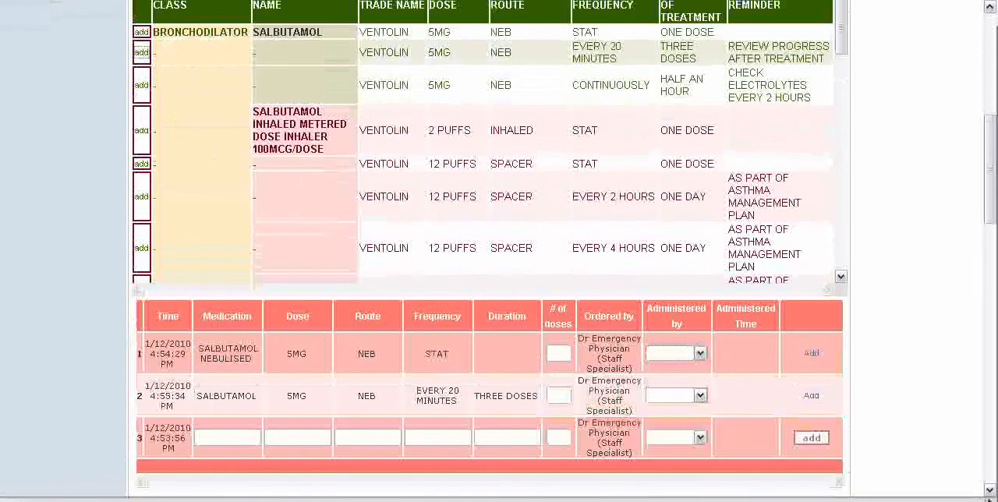
Review the intravenous fluid, consultation and investigation sections of the actual management plan.
left_click_drag(989, 150, 989, 224)
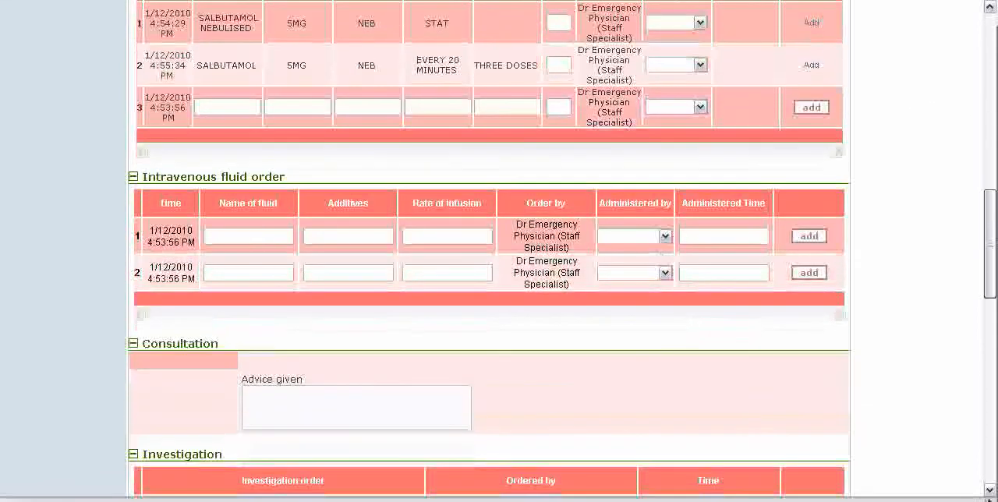
scroll(564, 298, "down", 3)
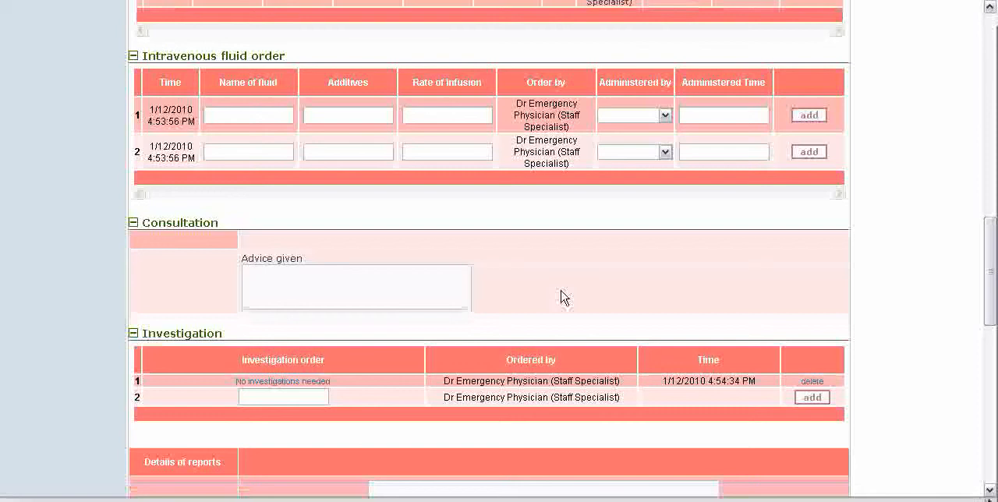
left_click(402, 290)
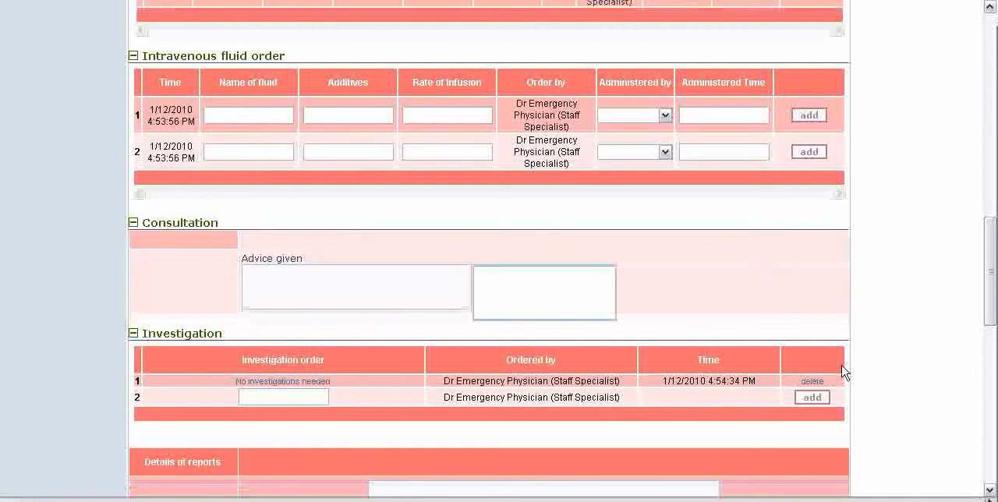
left_click_drag(990, 309, 992, 462)
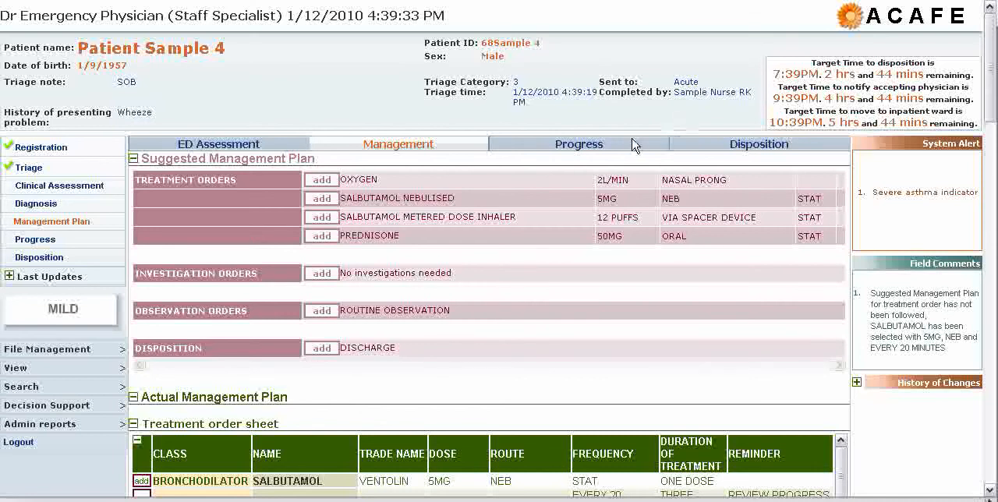
Fill the progress note's Asthma Severity Grading worksheet with nil confounding factors, FEV1% and peak flow% >75, mild/variable/scattered wheeze and oxygen saturation >95.
left_click(581, 149)
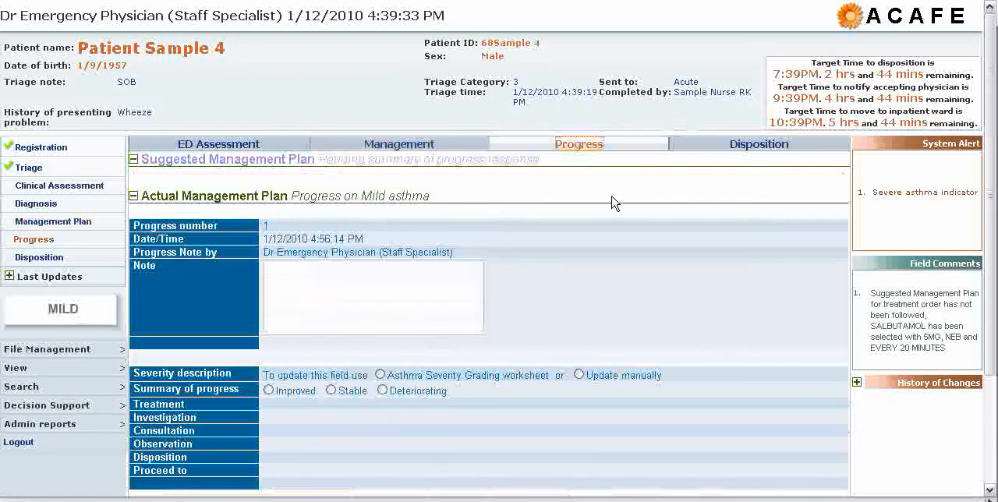
scroll(612, 203, "down", 3)
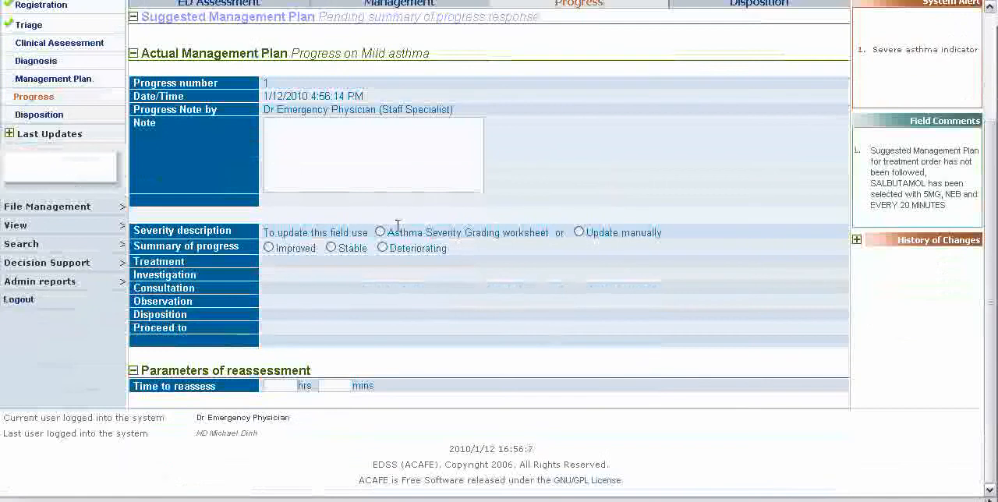
left_click(381, 232)
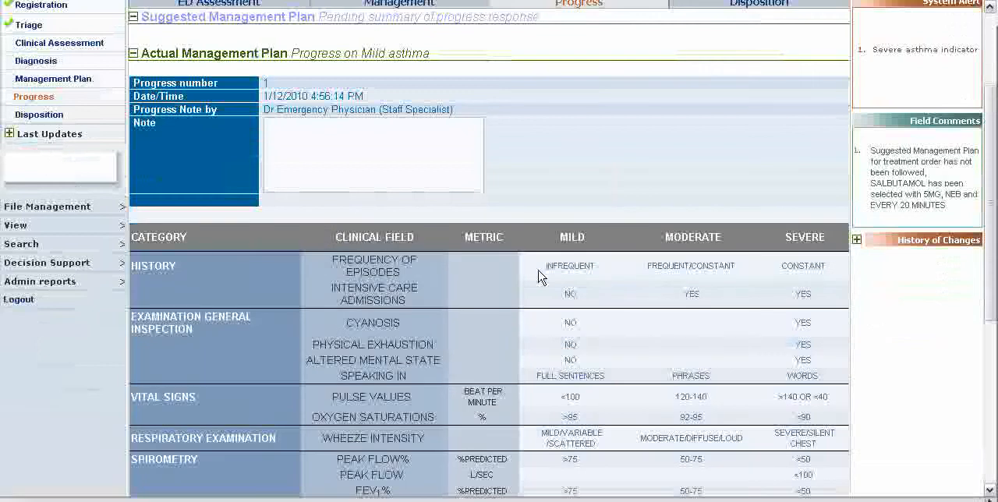
scroll(539, 277, "down", 3)
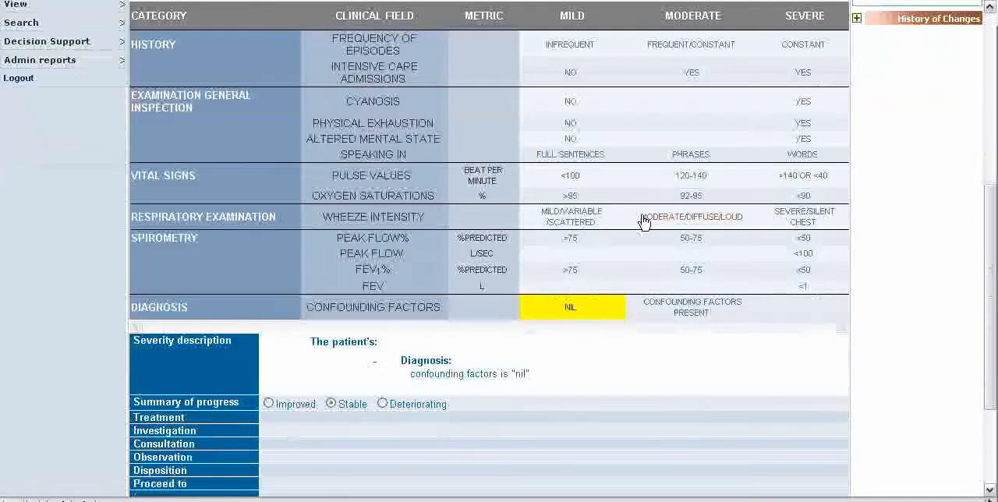
left_click(571, 271)
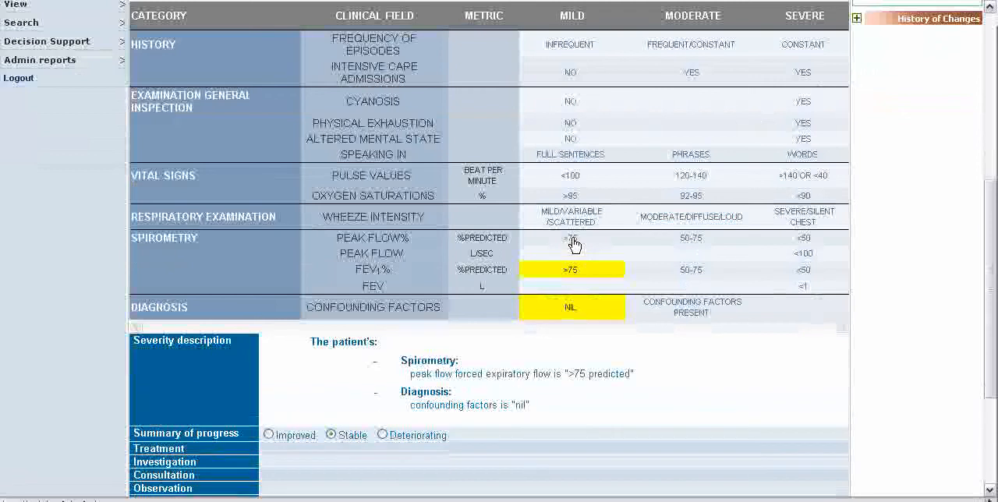
left_click(570, 238)
left_click(572, 217)
left_click(570, 196)
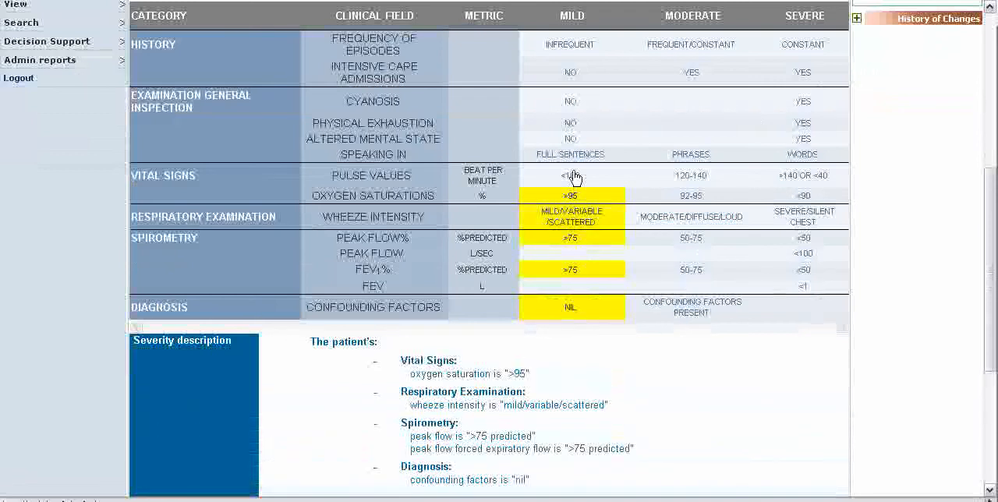
Grade pulse <100, full sentences, no altered mental state, physical exhaustion, cyanosis or intensive care admissions, and infrequent episodes in the progress worksheet.
left_click(572, 175)
left_click(574, 157)
left_click(572, 139)
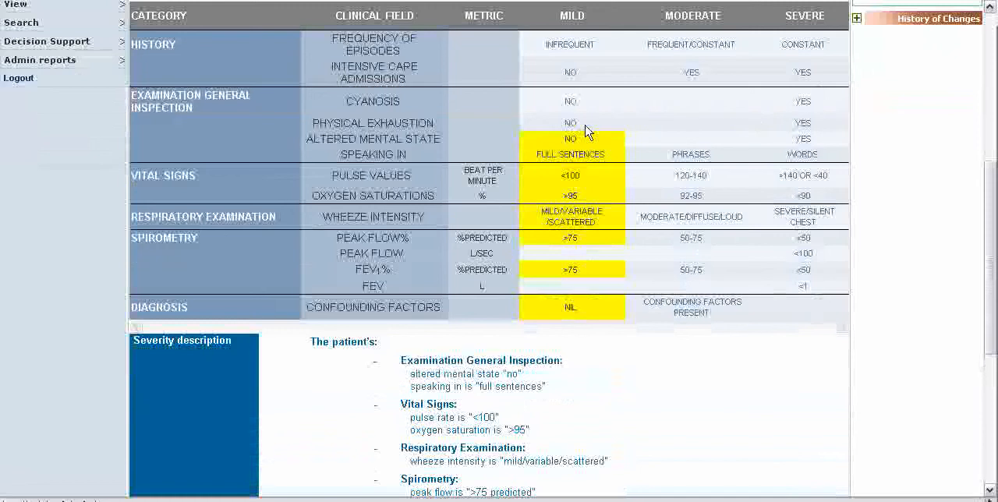
left_click(578, 124)
left_click(573, 102)
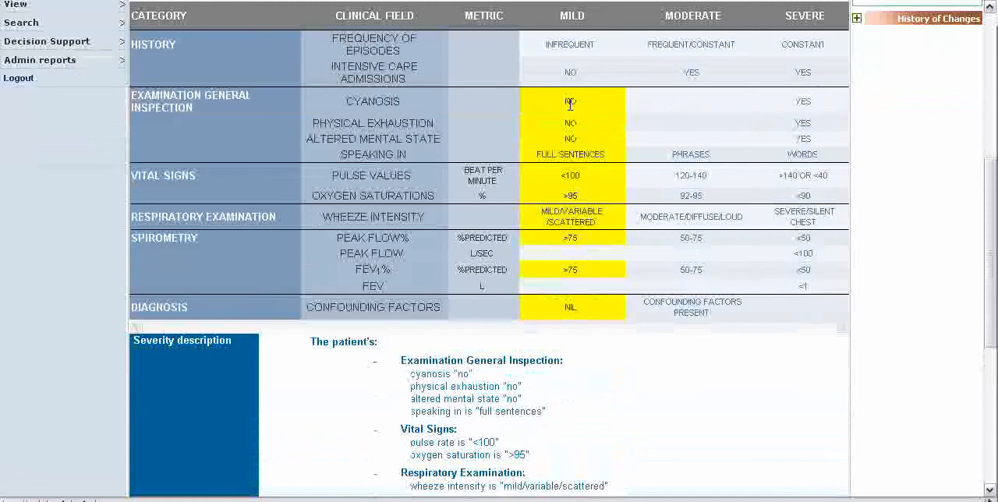
left_click(570, 72)
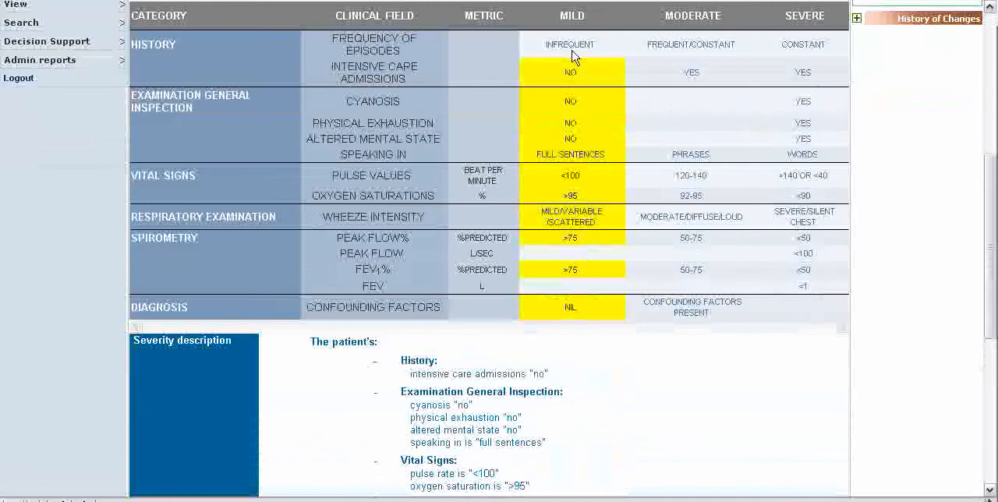
left_click(573, 48)
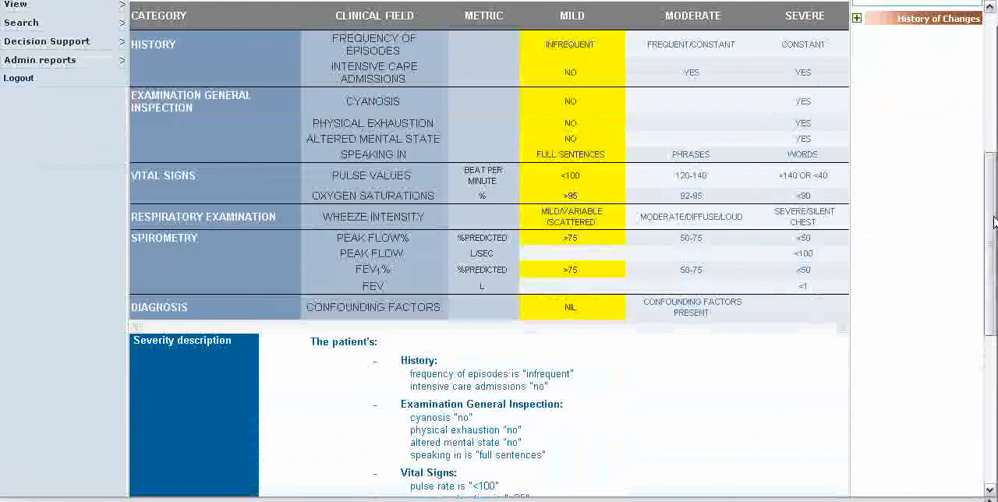
Enter 0 hours as the time to reassess, submit the progress note and review the saved entry.
left_click_drag(995, 224, 995, 364)
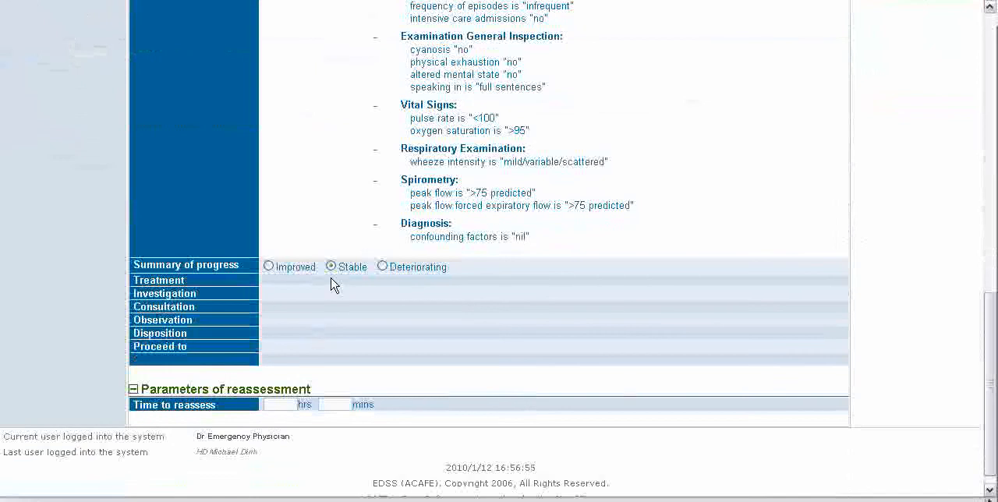
left_click(283, 405)
type("0")
key("Tab")
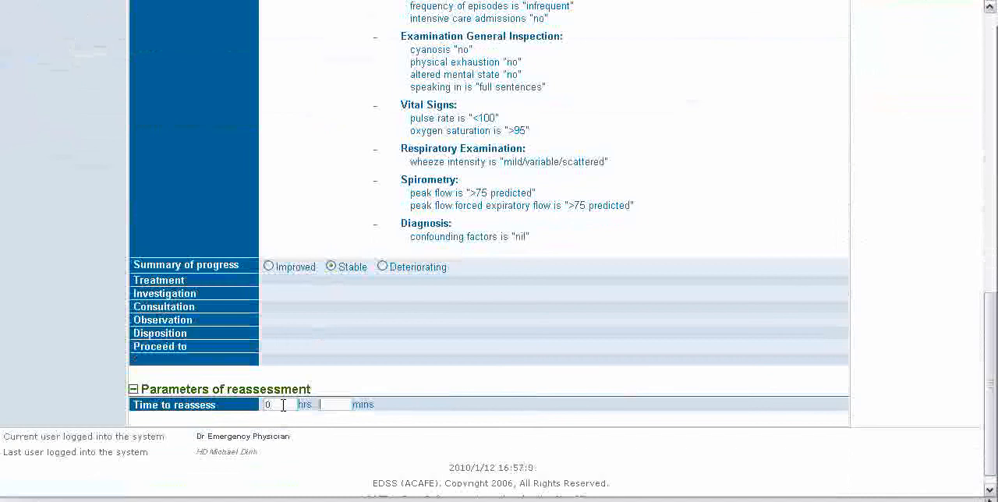
key("Return")
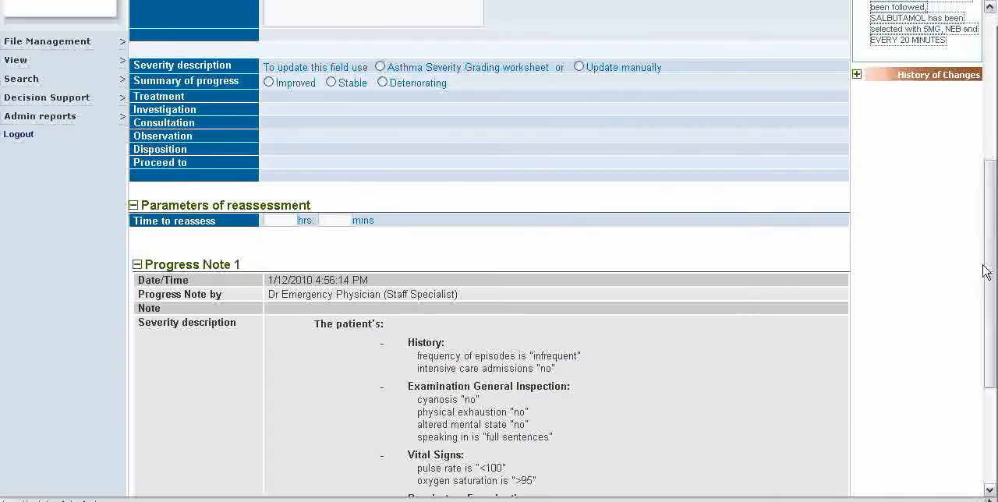
left_click_drag(987, 271, 993, 372)
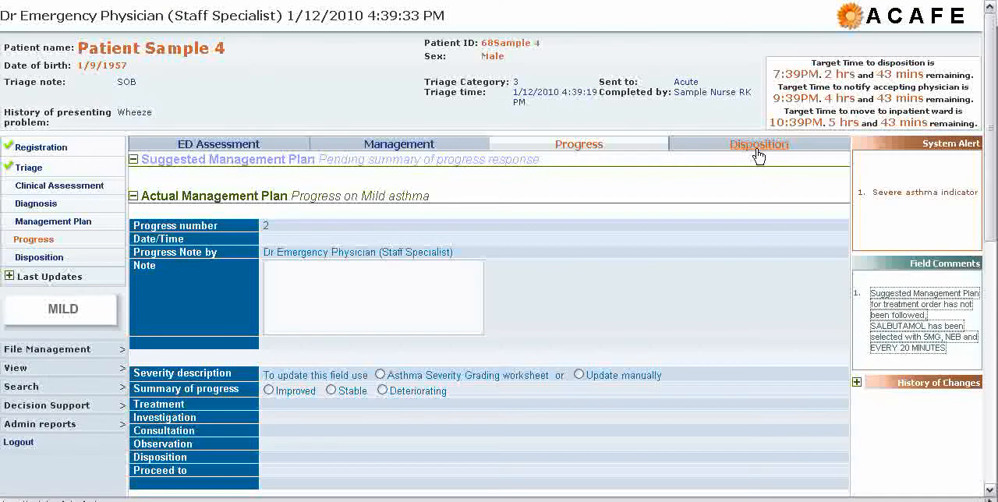
Add salbutamol inhaled metered dose inhaler 100MCG/DOSE, 2 puffs inhaled STAT for one dose, to the discharge medications in the disposition.
left_click(759, 153)
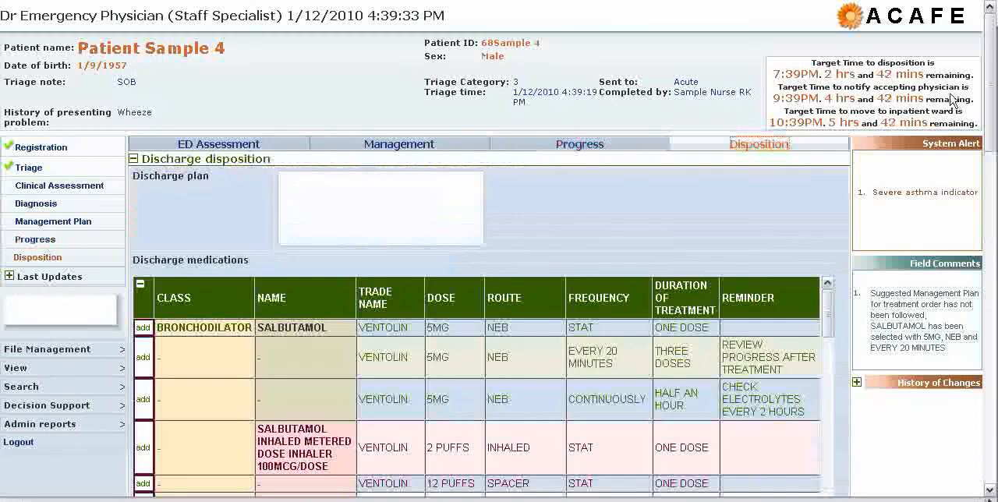
scroll(432, 250, "down", 5)
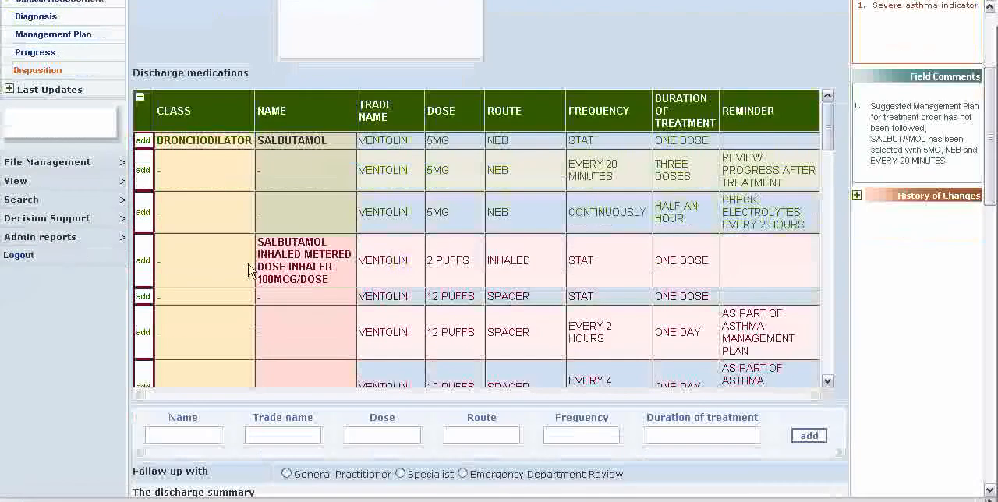
left_click(143, 262)
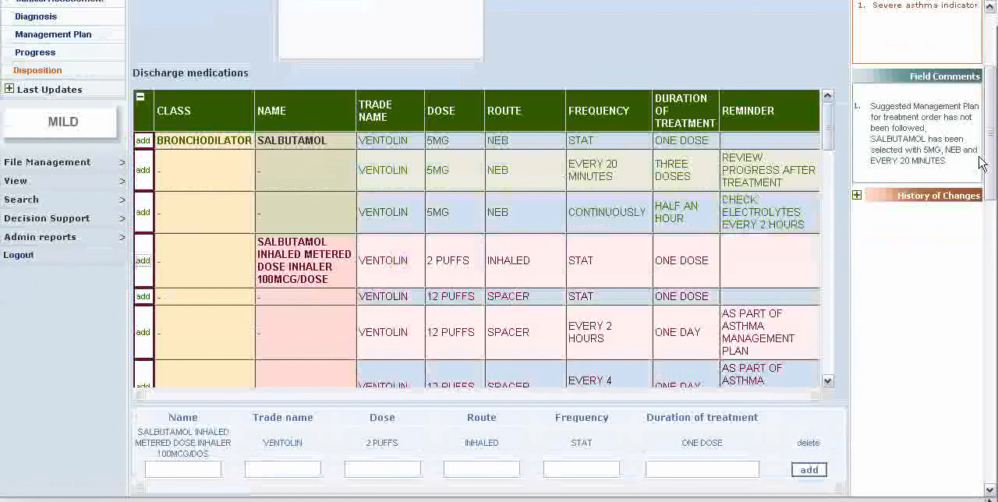
Select Asthma Management Plan, Smoking Cessation Advice, Check Inhaler/Spacer Technique and Corticosteroid Prescription as discharge requirements.
left_click_drag(987, 167, 986, 251)
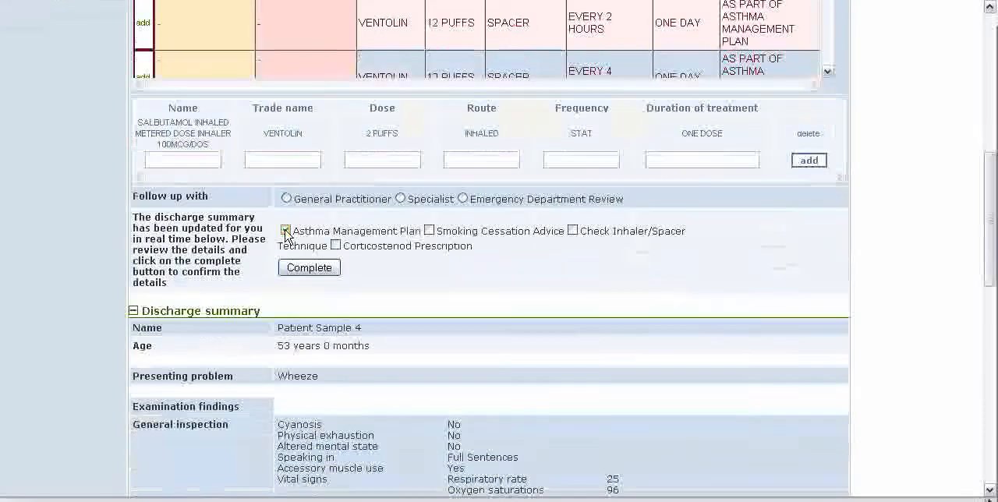
left_click(286, 231)
left_click(432, 233)
left_click(574, 231)
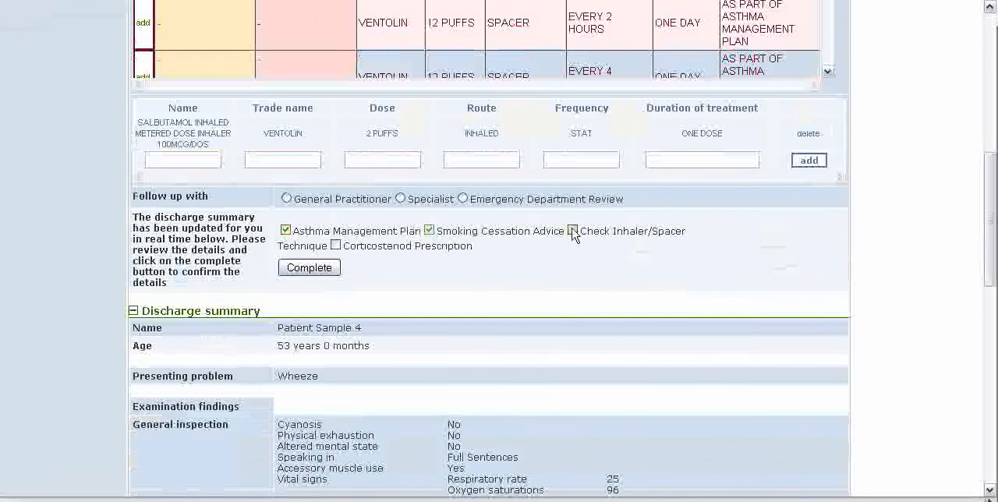
left_click(335, 246)
Review the discharge summary and complete the discharge, confirming that the inhaler/spacer technique has been checked.
scroll(478, 306, "down", 3)
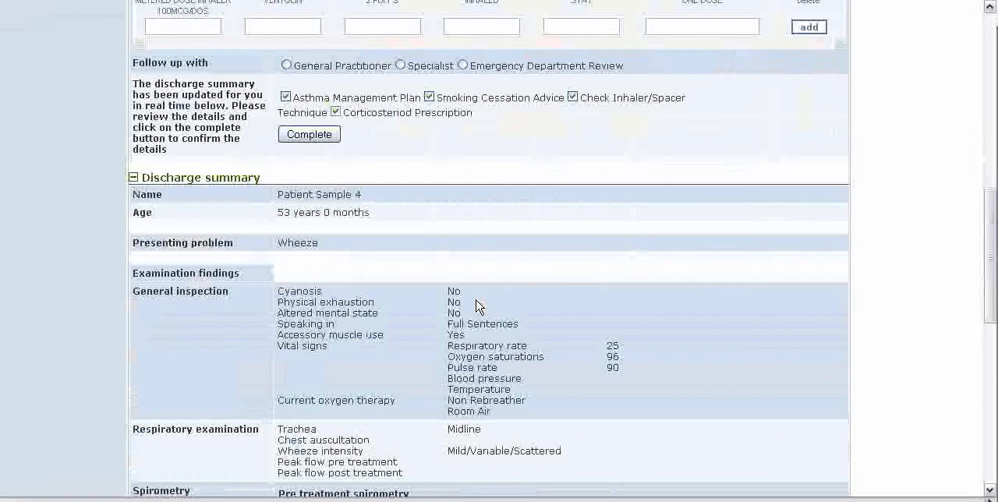
scroll(479, 307, "down", 3)
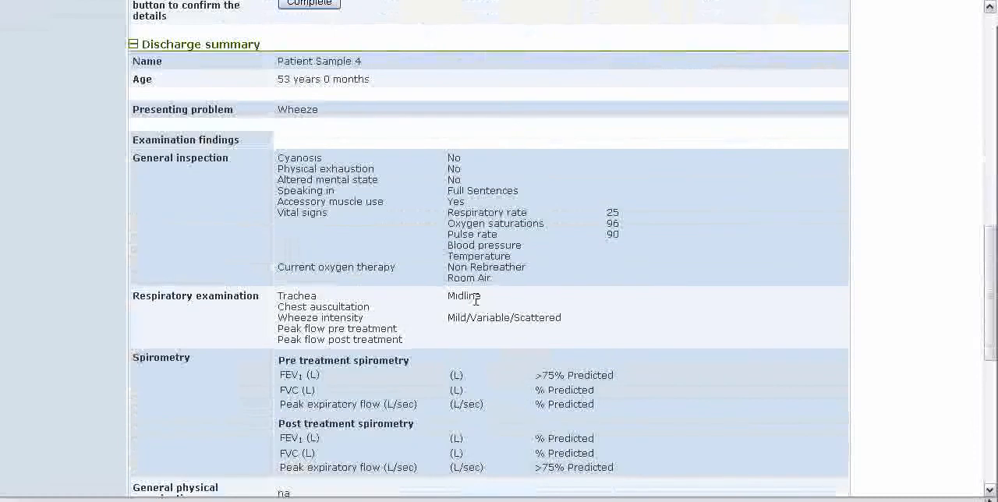
scroll(478, 303, "down", 3)
scroll(478, 307, "down", 6)
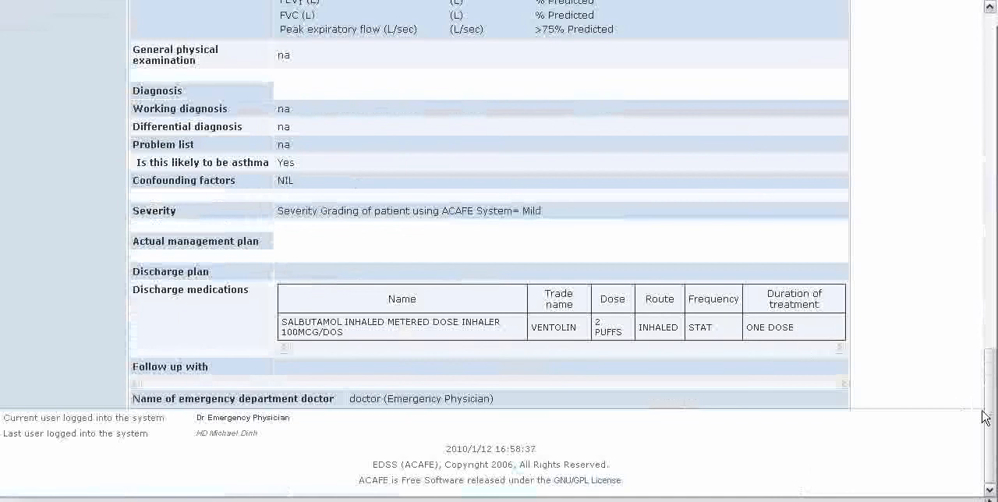
left_click_drag(989, 413, 989, 195)
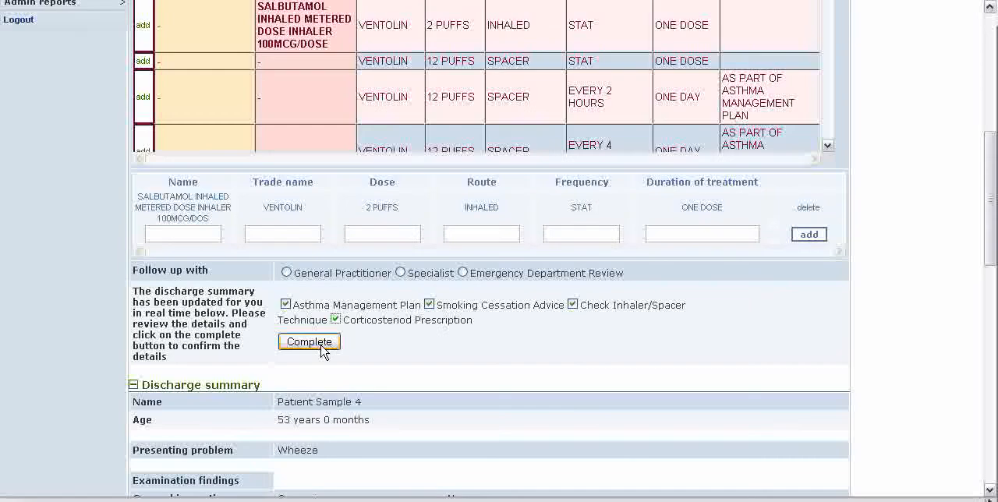
left_click(322, 350)
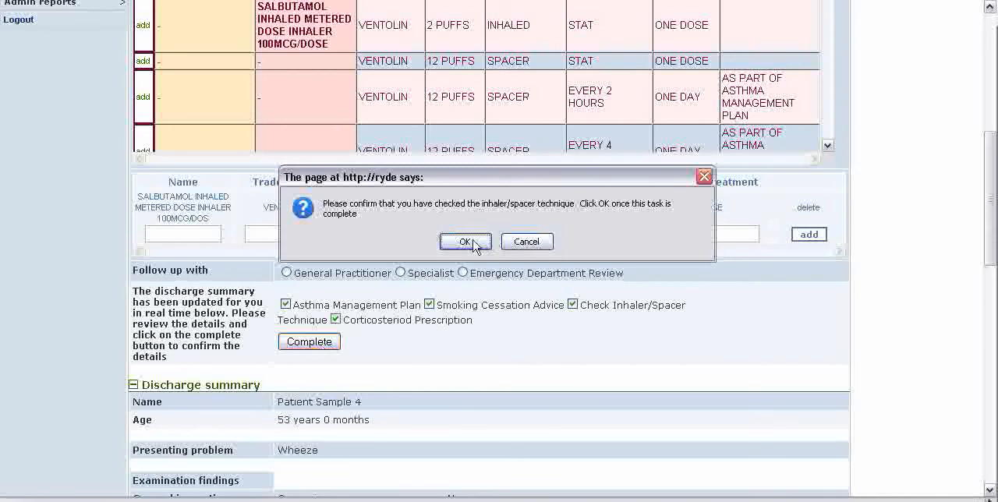
left_click(472, 245)
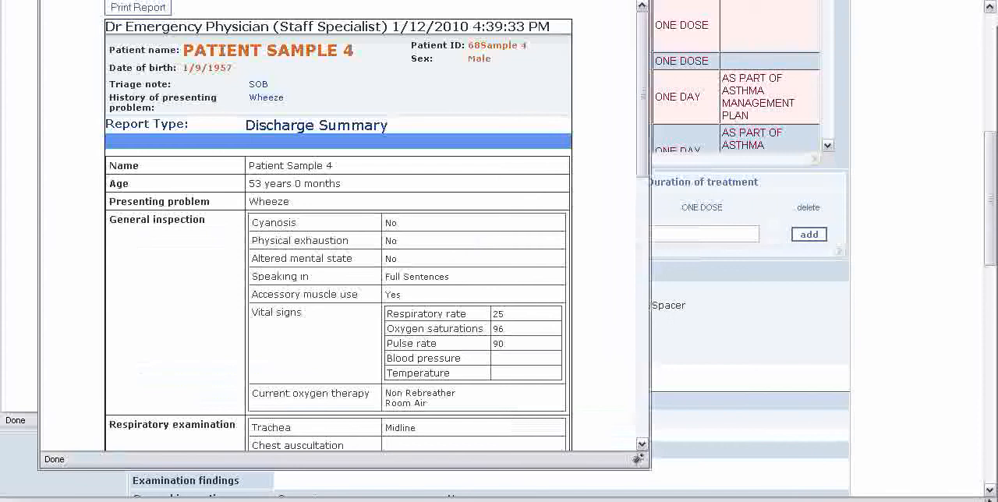
Move the discharge summary report aside and read the Smoking Cessation Advice and Asthma Management Plan in the discharge requirements report.
left_click_drag(343, 2, 653, 0)
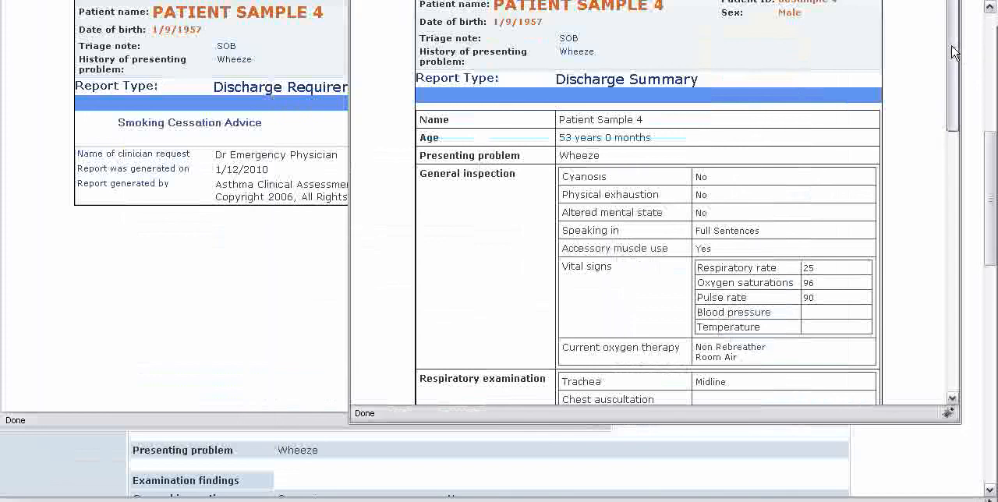
left_click_drag(955, 54, 975, 62)
left_click(214, 224)
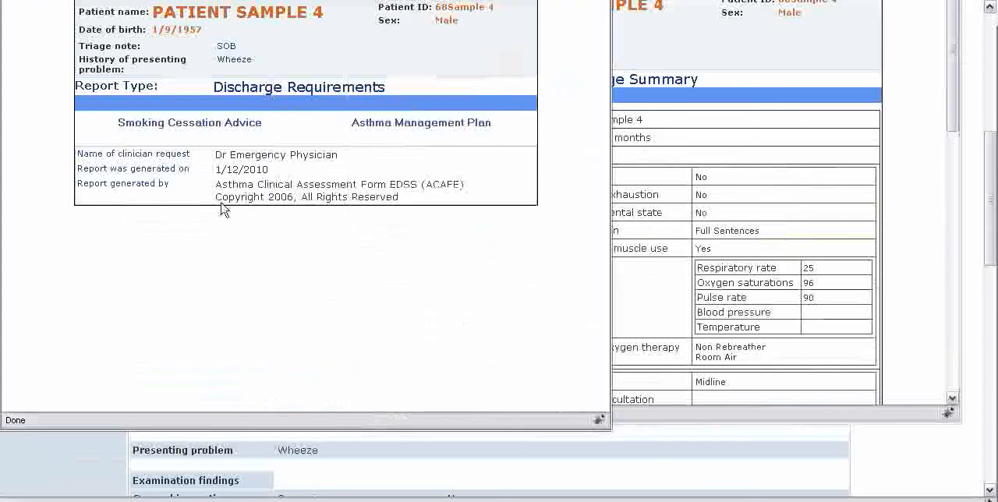
left_click(224, 124)
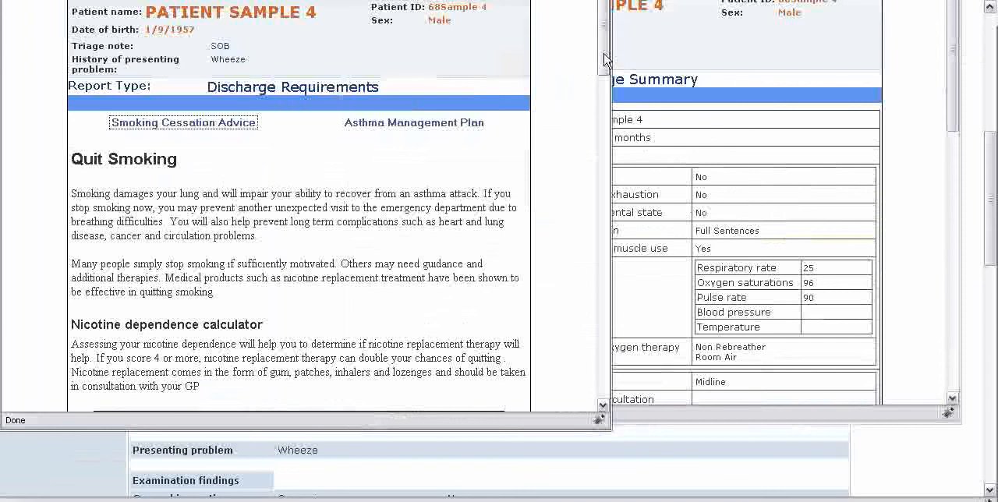
left_click_drag(606, 58, 603, 180)
left_click(441, 125)
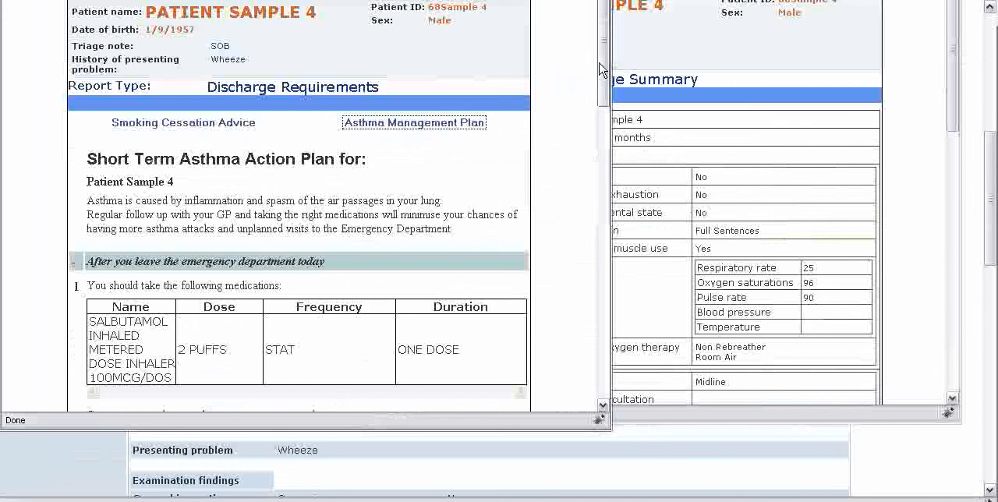
left_click_drag(604, 46, 605, 306)
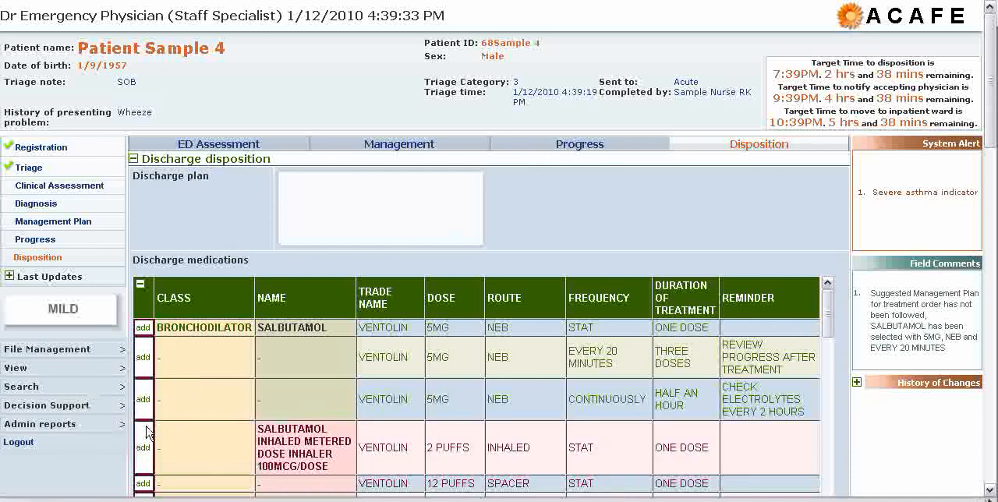
mouse_move(84, 424)
mouse_move(116, 434)
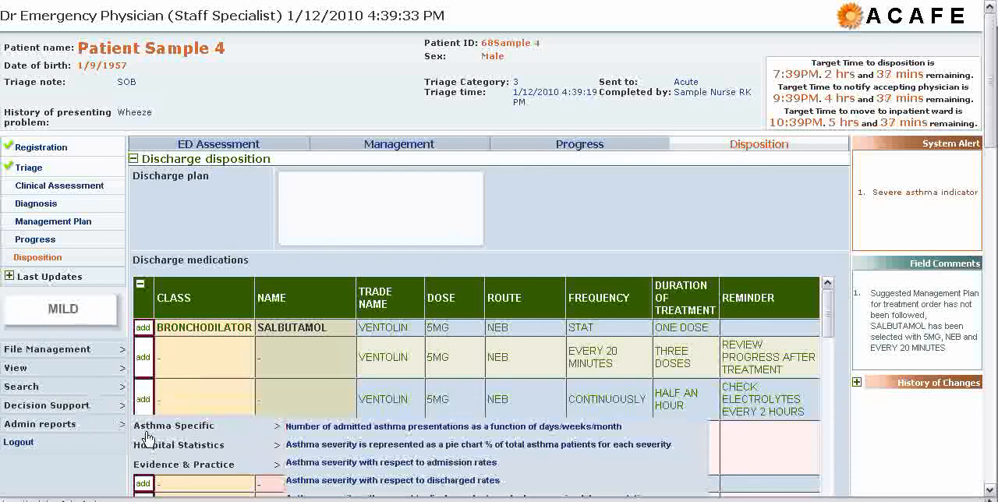
mouse_move(158, 451)
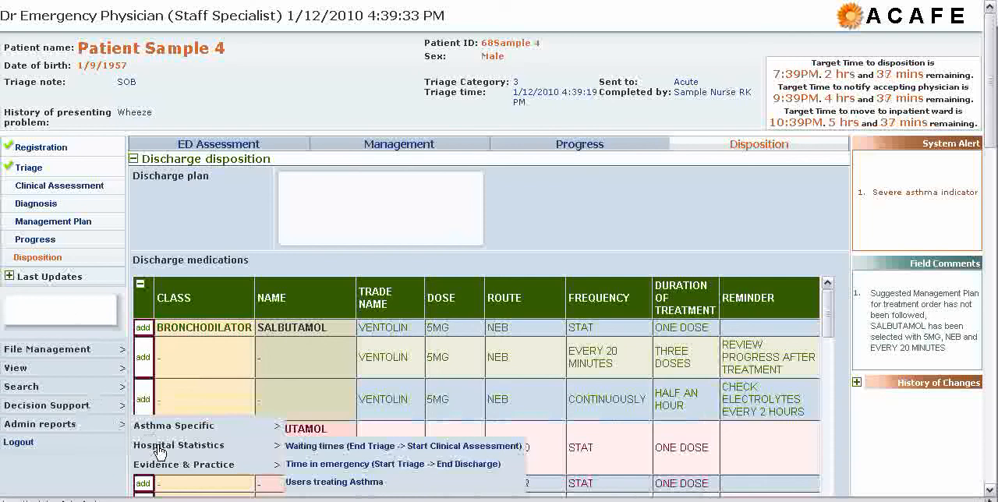
mouse_move(185, 467)
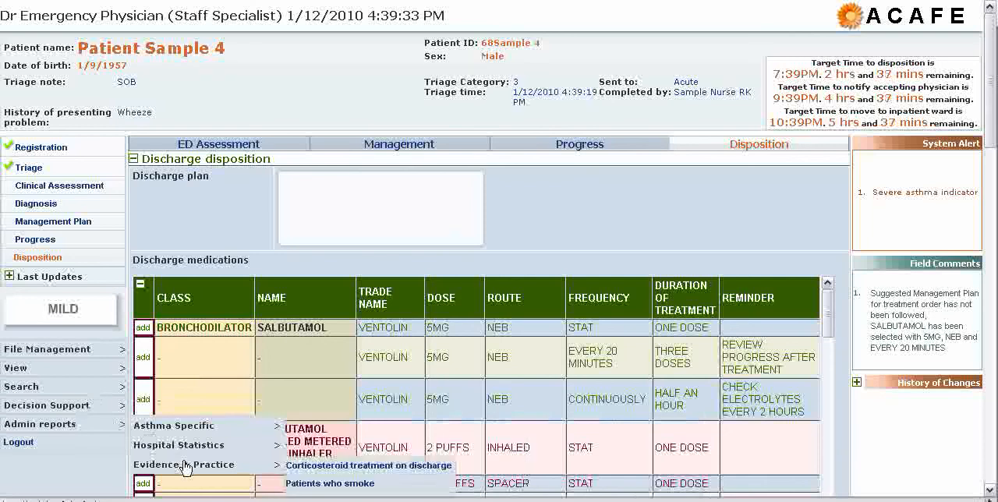